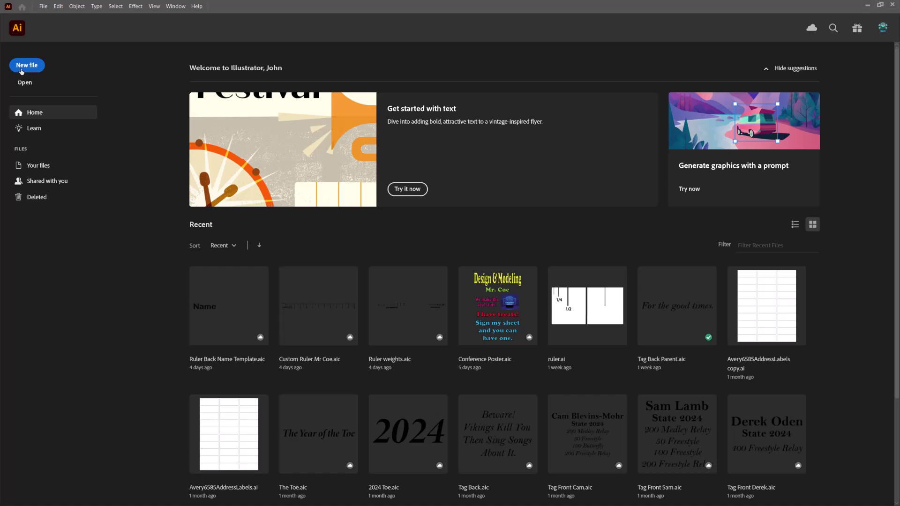
# Step: Create a new document from the 12 x 1 in Print preset with a single artboard
pyautogui.click(21, 69)
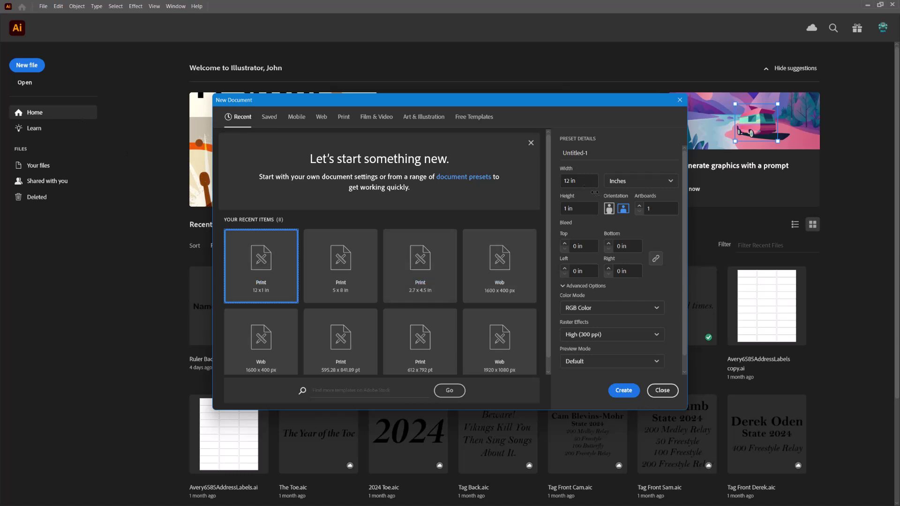
pyautogui.moveTo(565, 183); pyautogui.dragTo(575, 183)
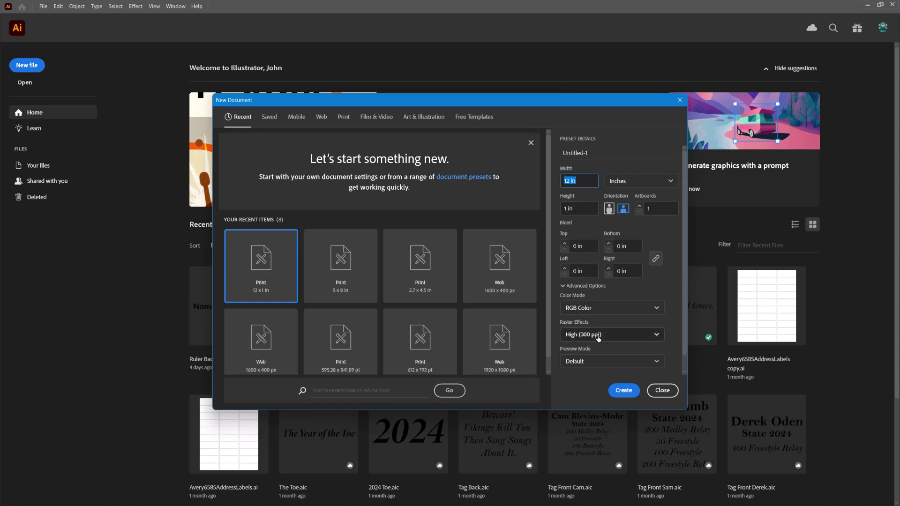
pyautogui.click(625, 396)
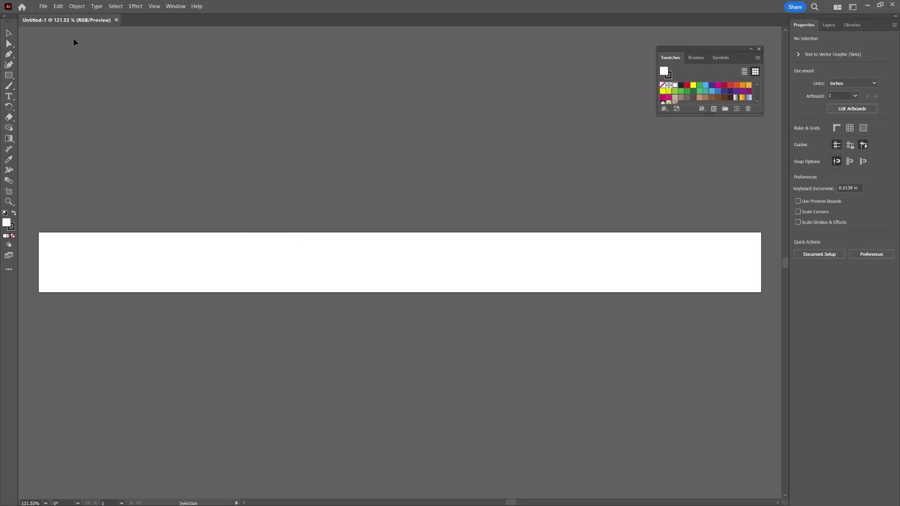
# Step: In Guides & Grid preferences, set Gridline every to 1 in and Subdivisions to 16
pyautogui.click(58, 7)
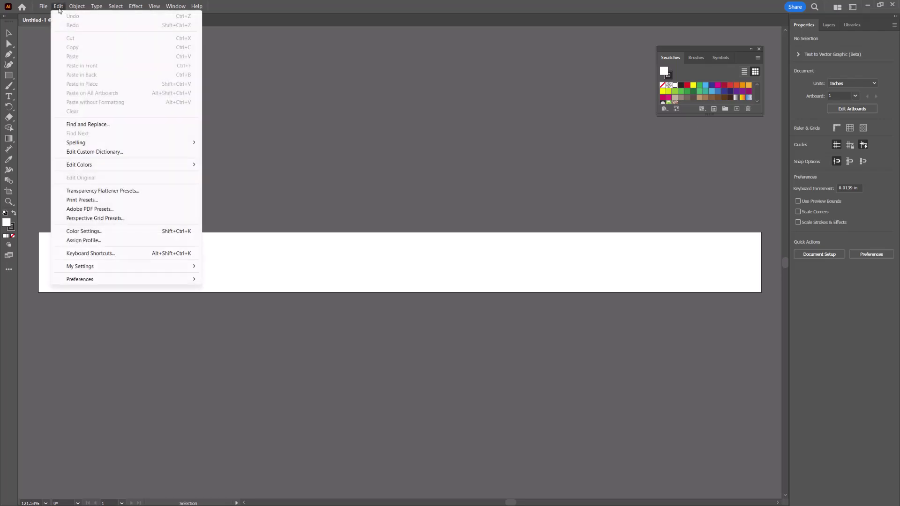
pyautogui.moveTo(93, 281)
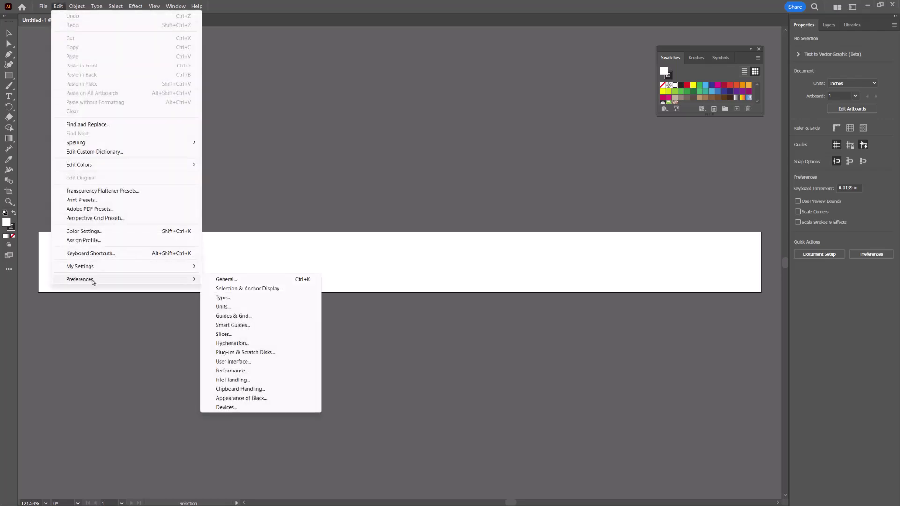
pyautogui.press('Escape')
pyautogui.press('Escape')
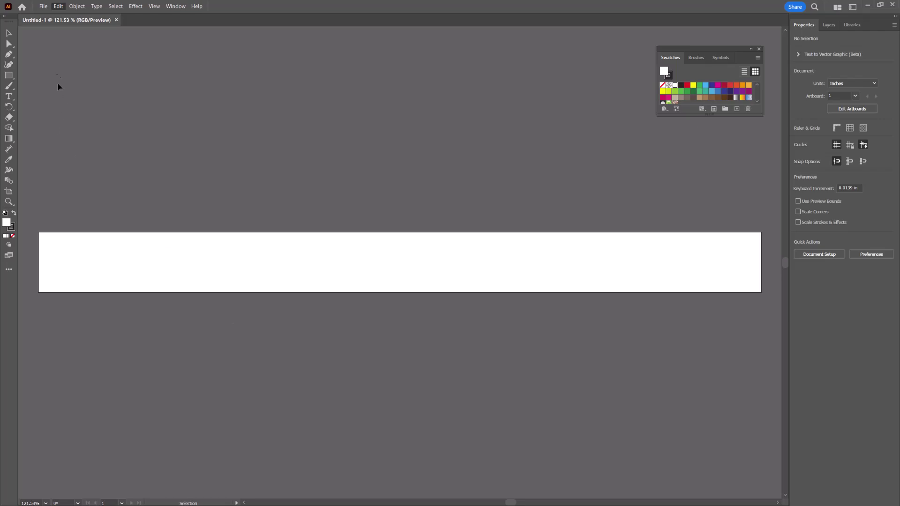
pyautogui.click(58, 7)
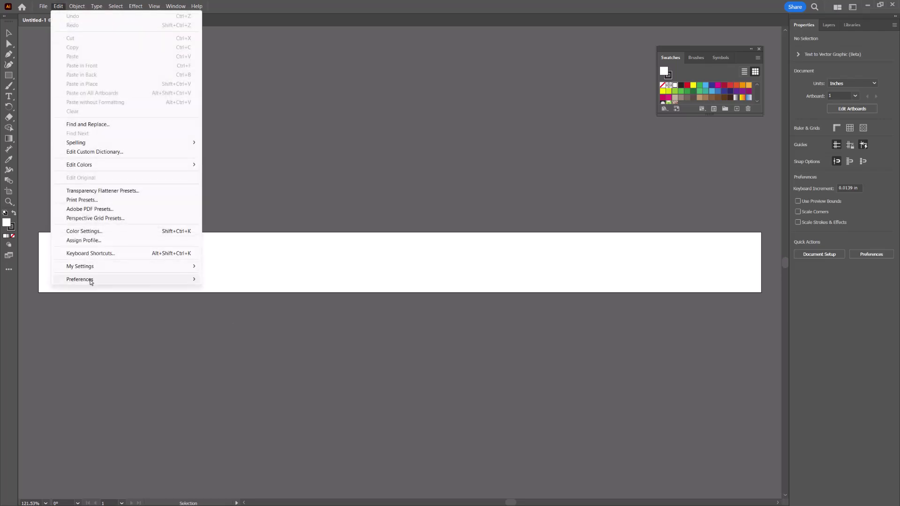
pyautogui.moveTo(117, 281)
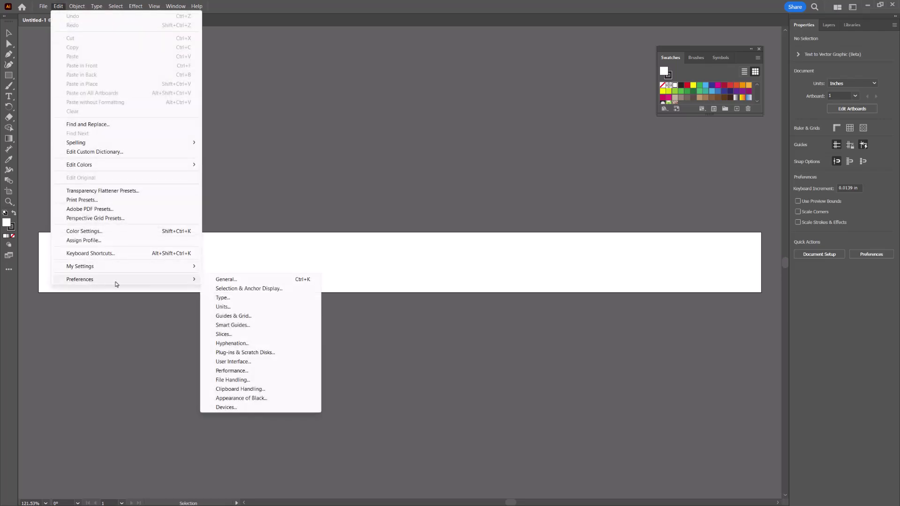
pyautogui.click(244, 317)
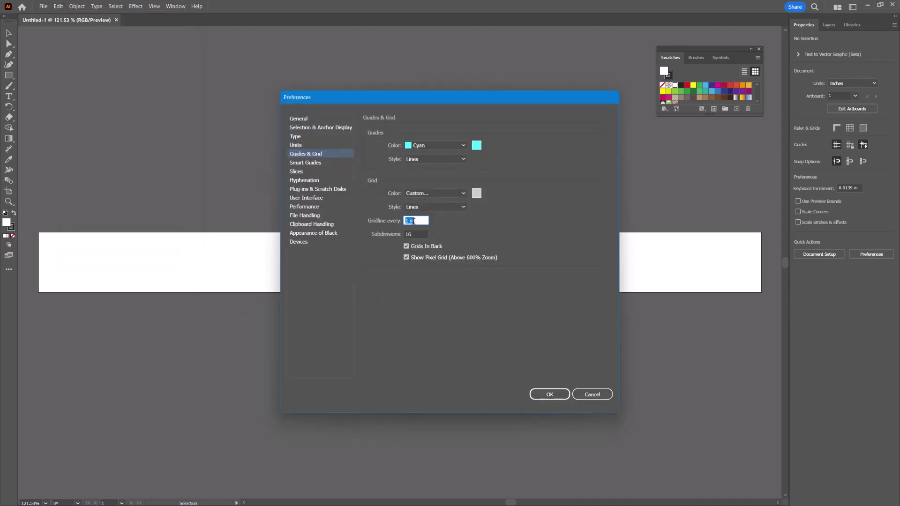
pyautogui.click(413, 222)
pyautogui.press('Tab')
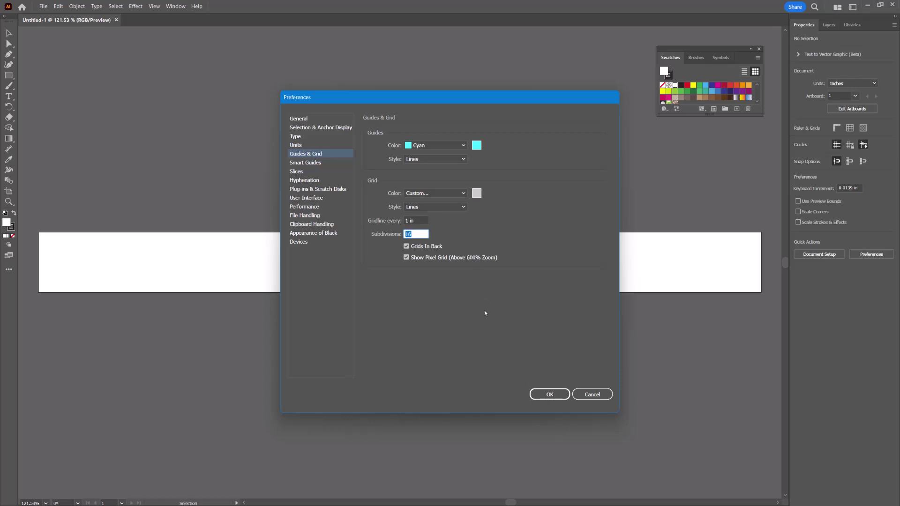
pyautogui.click(545, 397)
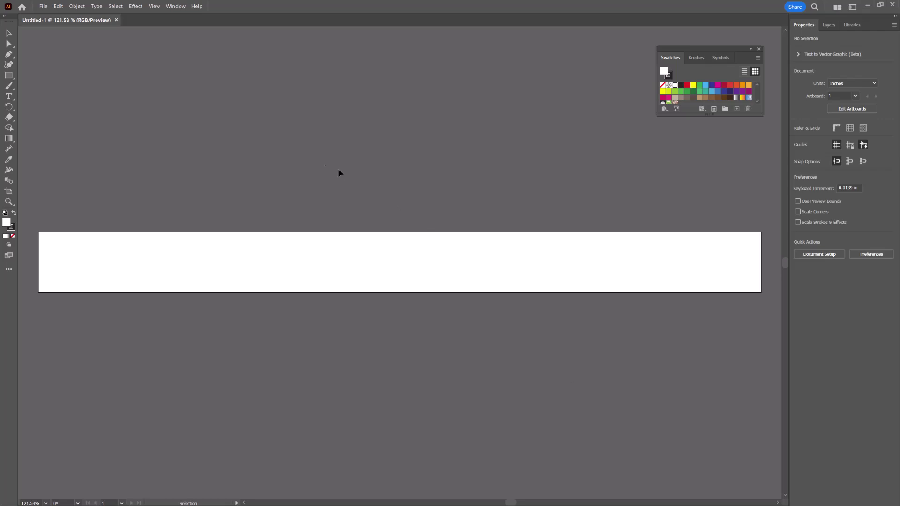
# Step: Turn on Show Rulers from the View menu's Rulers submenu
pyautogui.click(155, 7)
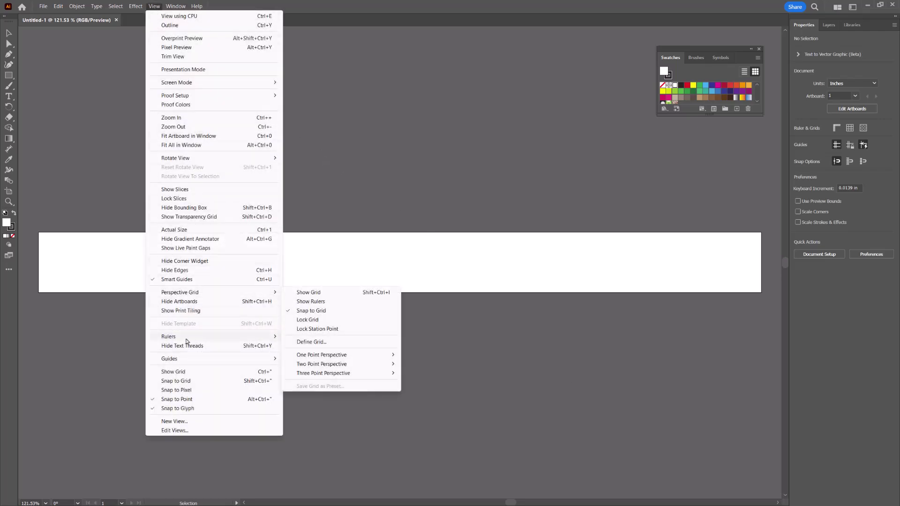
pyautogui.moveTo(205, 341)
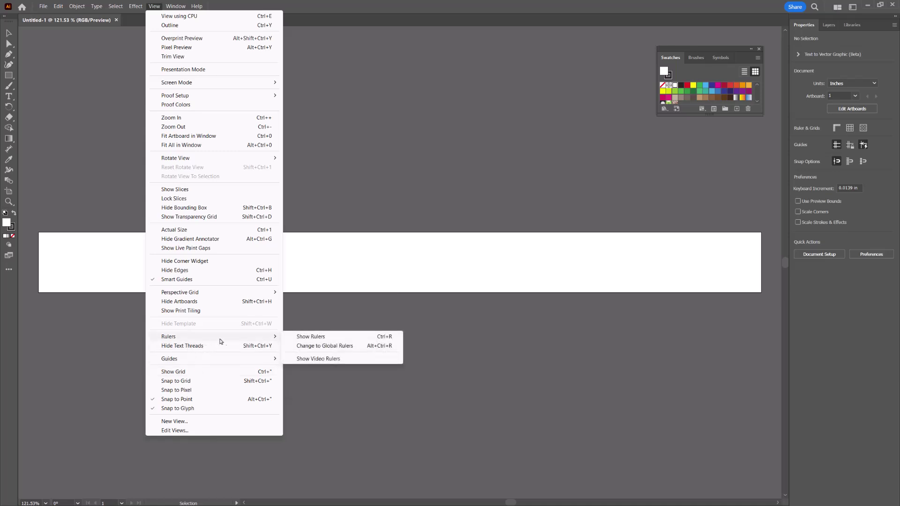
pyautogui.click(302, 338)
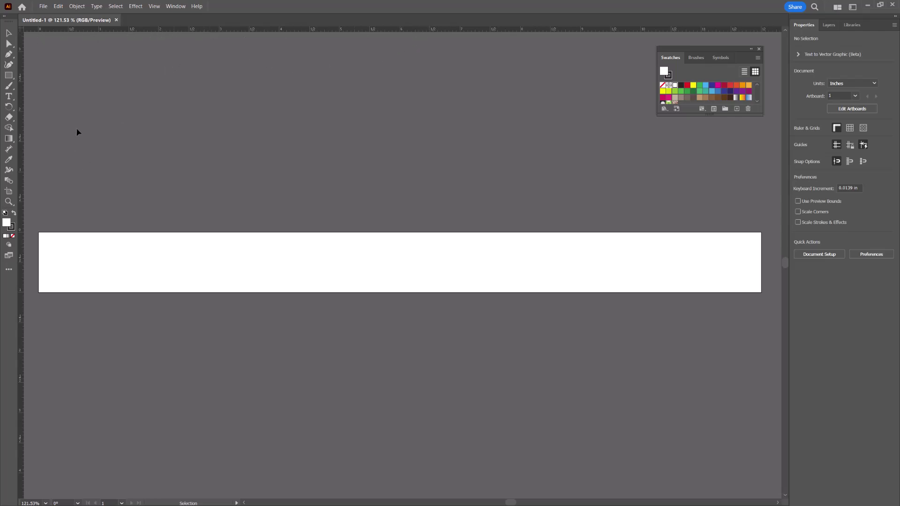
# Step: Enable Snap to Grid and disable Snap to Point and Snap to Glyph
pyautogui.click(154, 7)
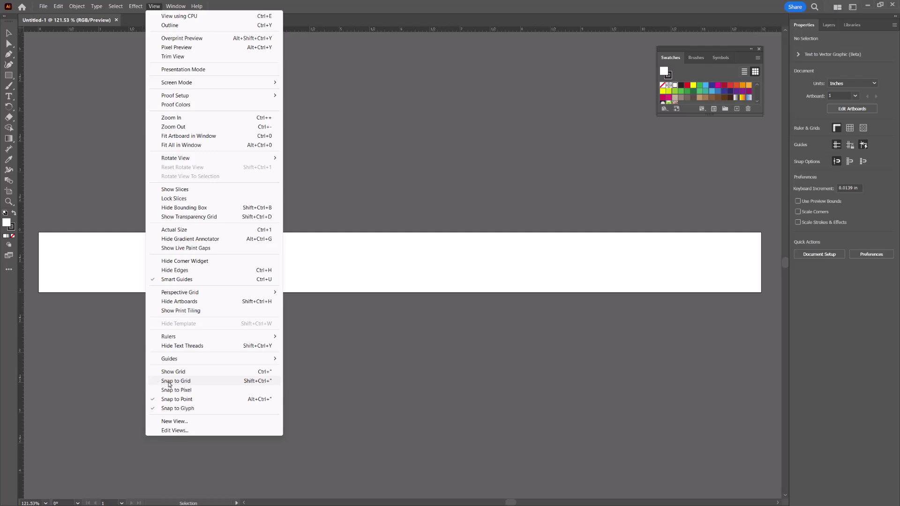
pyautogui.click(168, 382)
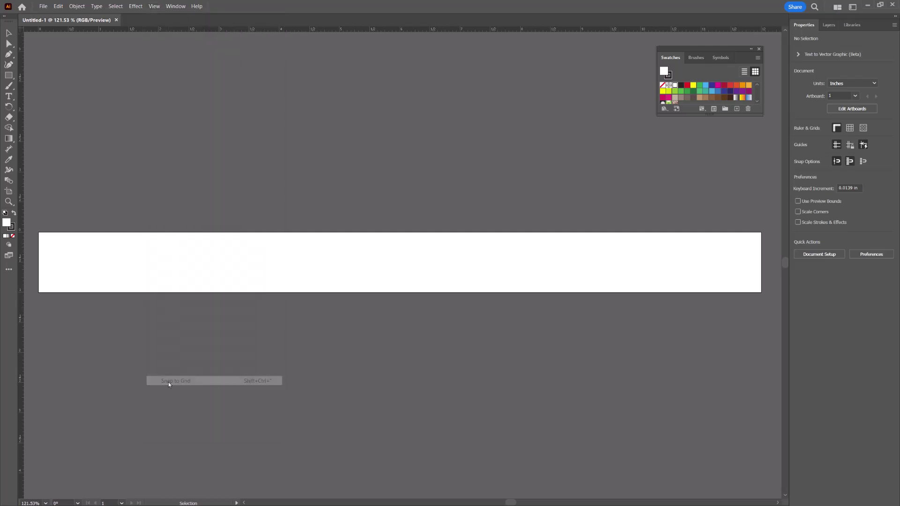
pyautogui.click(155, 6)
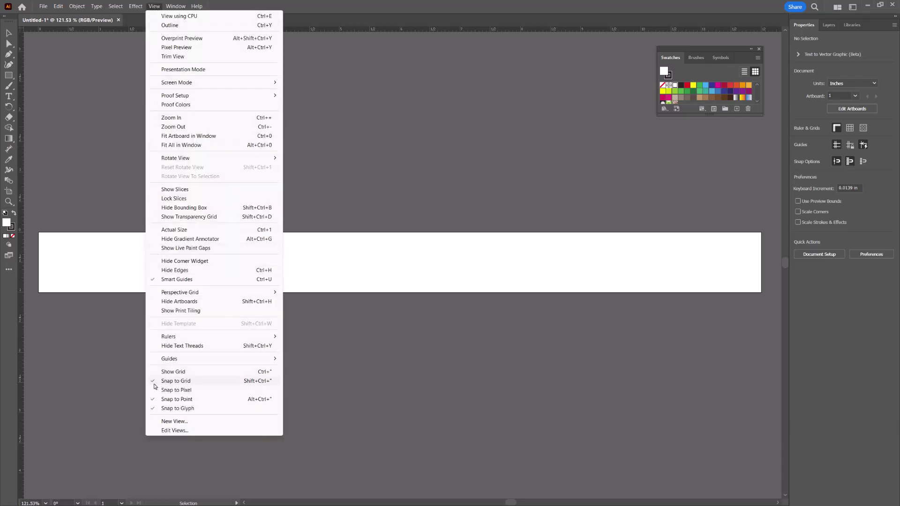
pyautogui.click(176, 400)
pyautogui.click(154, 6)
pyautogui.click(178, 409)
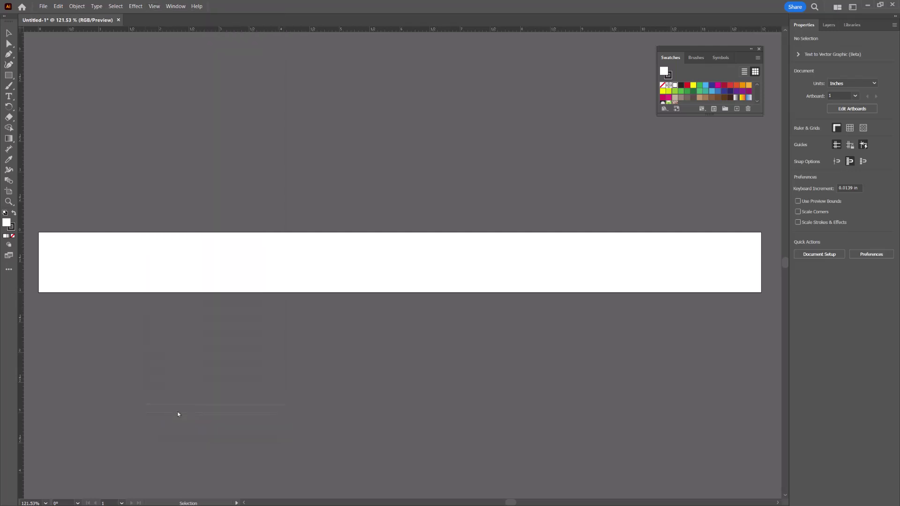
pyautogui.click(154, 6)
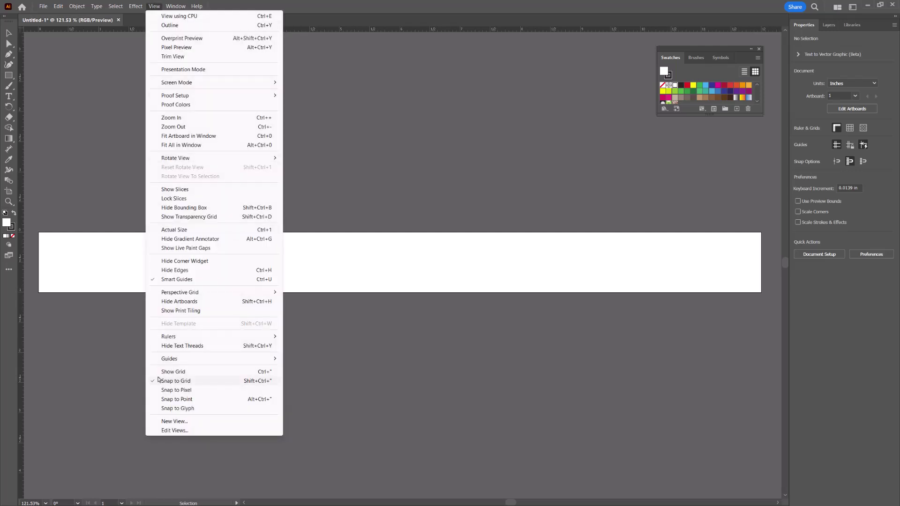
pyautogui.click(365, 162)
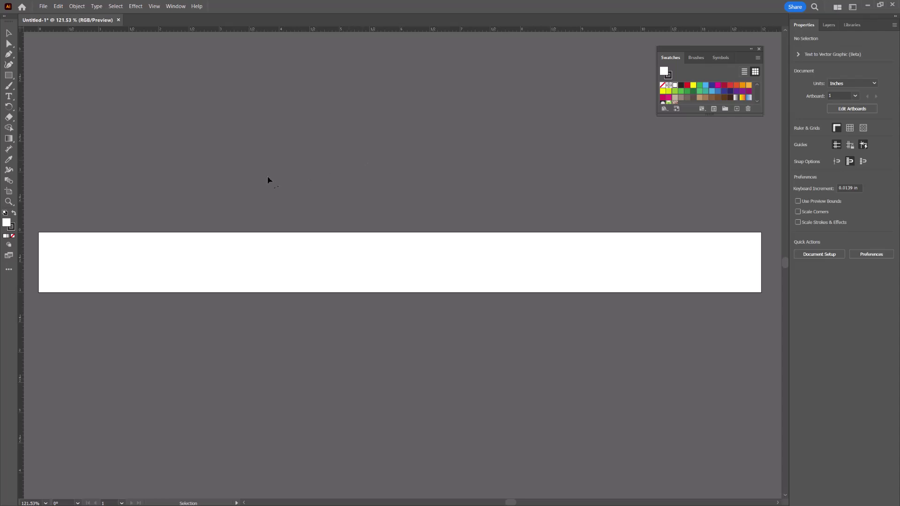
# Step: Turn on Show Grid so the 1 in grid overlays the artboard
pyautogui.click(154, 6)
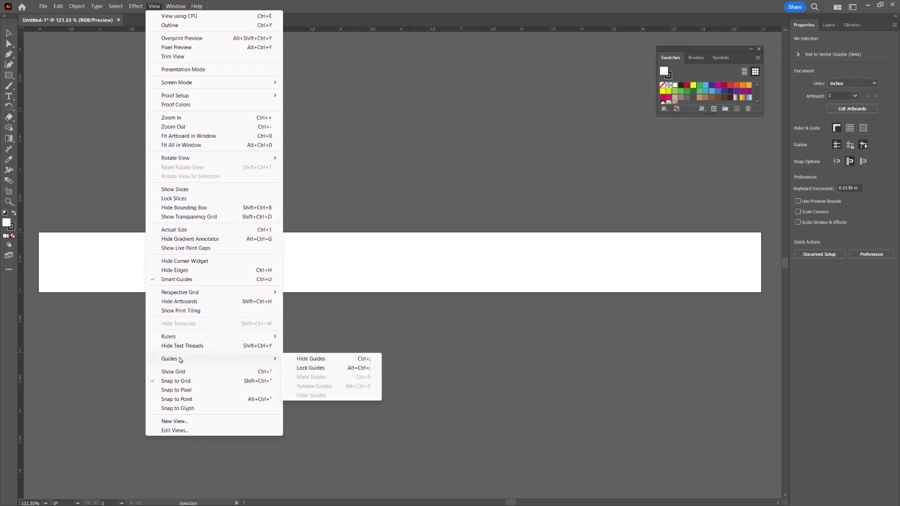
pyautogui.click(173, 372)
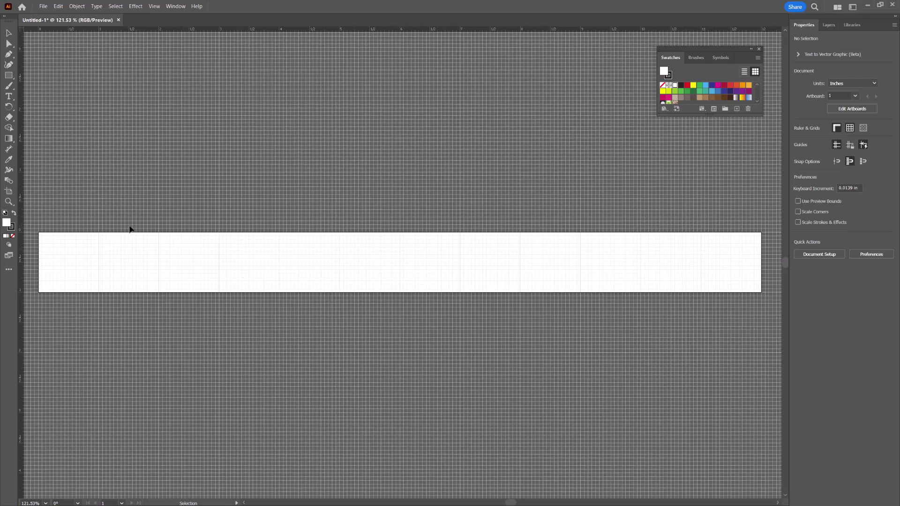
# Step: Zoom to 200% and scroll so the artboard's left end fills the view
pyautogui.press('a')
pyautogui.hotkey('ctrl', '=')
pyautogui.hotkey('ctrl', '=')
pyautogui.hotkey('ctrl', '=')
pyautogui.hotkey('ctrl', '=')
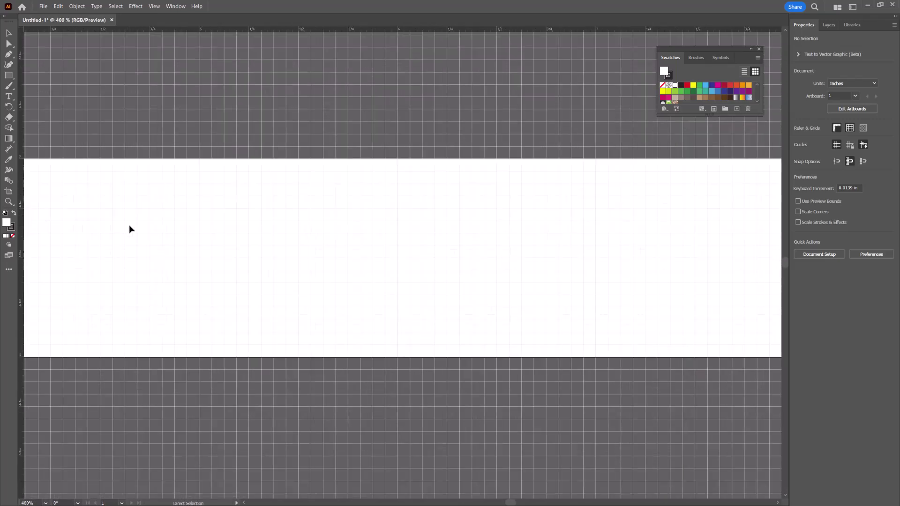
pyautogui.hotkey('ctrl', '-')
pyautogui.hotkey('ctrl', '-')
pyautogui.hotkey('ctrl', '-')
pyautogui.hotkey('ctrl', '-')
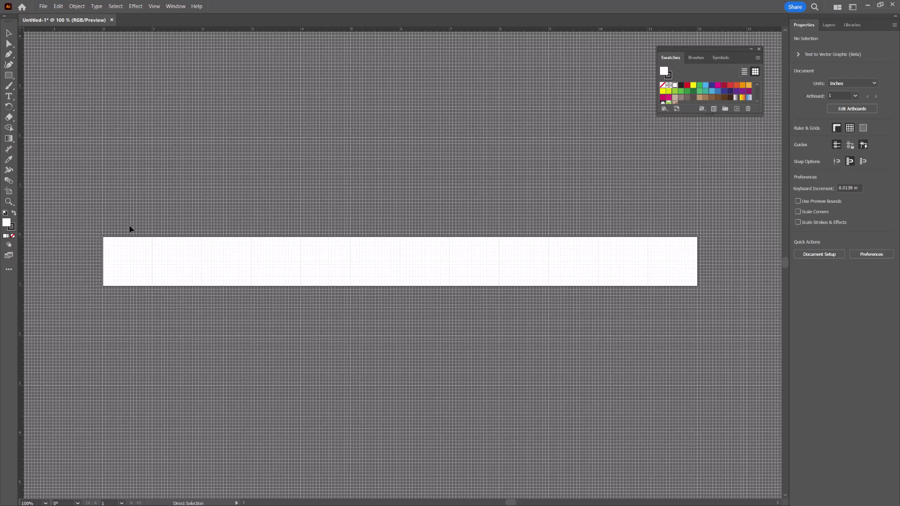
pyautogui.hotkey('ctrl', '=')
pyautogui.hotkey('ctrl', '=')
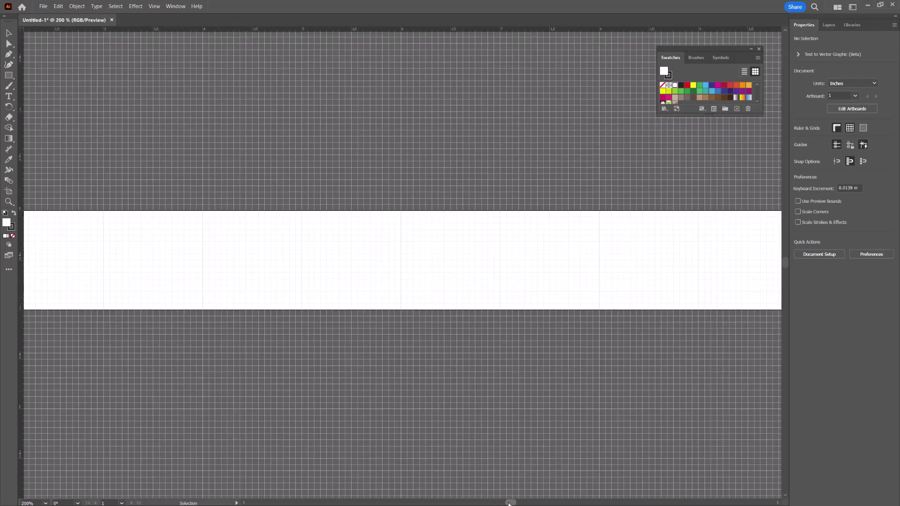
pyautogui.moveTo(509, 504)
pyautogui.mouseDown()
pyautogui.moveTo(483, 504)
pyautogui.moveTo(505, 504)
pyautogui.mouseUp()
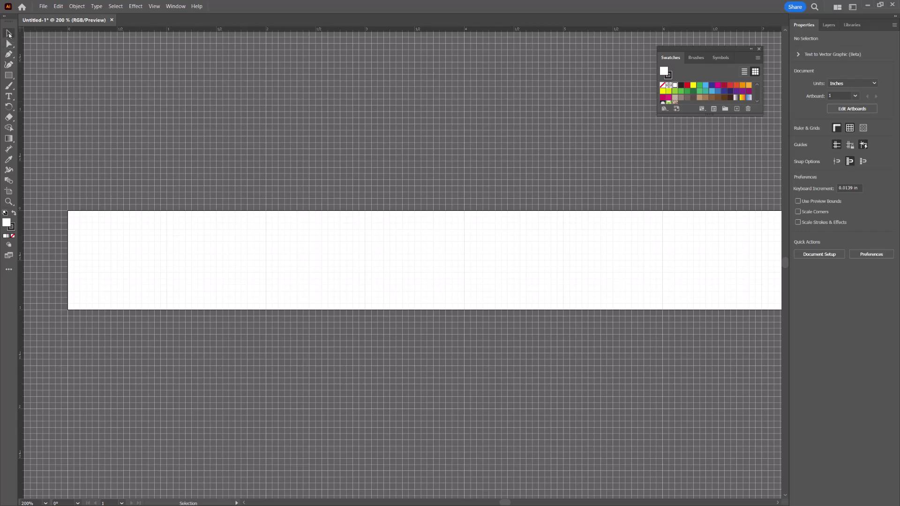
# Step: Pick the Line Segment Tool from the Rectangle tool's flyout
pyautogui.click(8, 77)
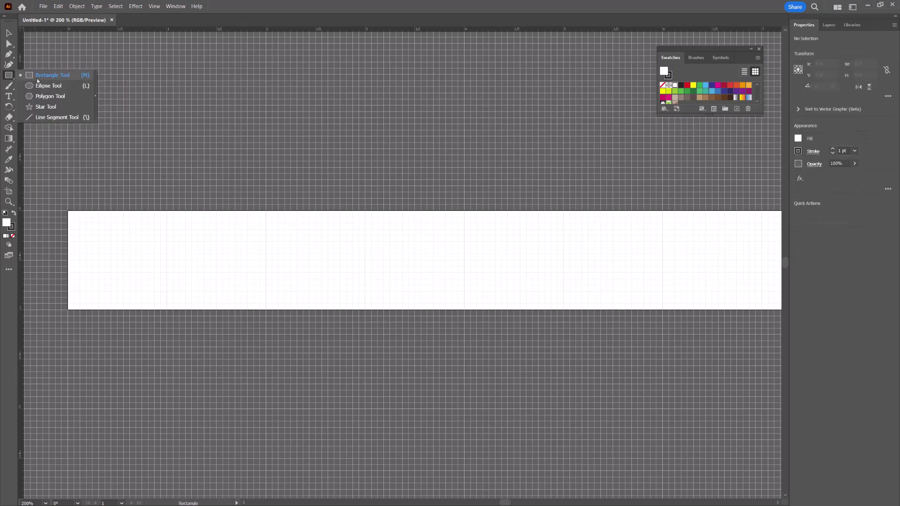
pyautogui.click(48, 118)
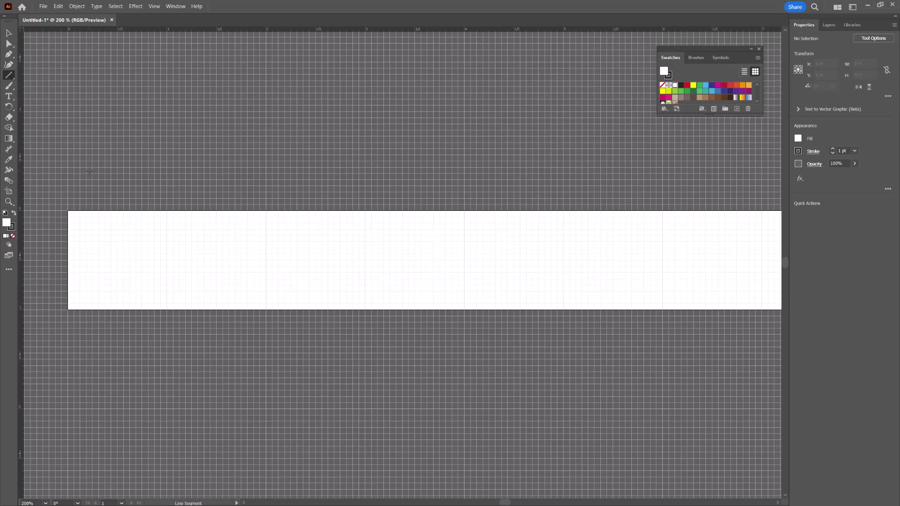
# Step: Draw a 1 in vertical line down the artboard's left edge, nudged back to X 0 in
pyautogui.moveTo(68, 211)
pyautogui.mouseDown()
pyautogui.moveTo(69, 309)
pyautogui.moveTo(172, 294)
pyautogui.moveTo(121, 298)
pyautogui.moveTo(75, 283)
pyautogui.moveTo(181, 249)
pyautogui.moveTo(78, 281)
pyautogui.moveTo(75, 309)
pyautogui.mouseUp()
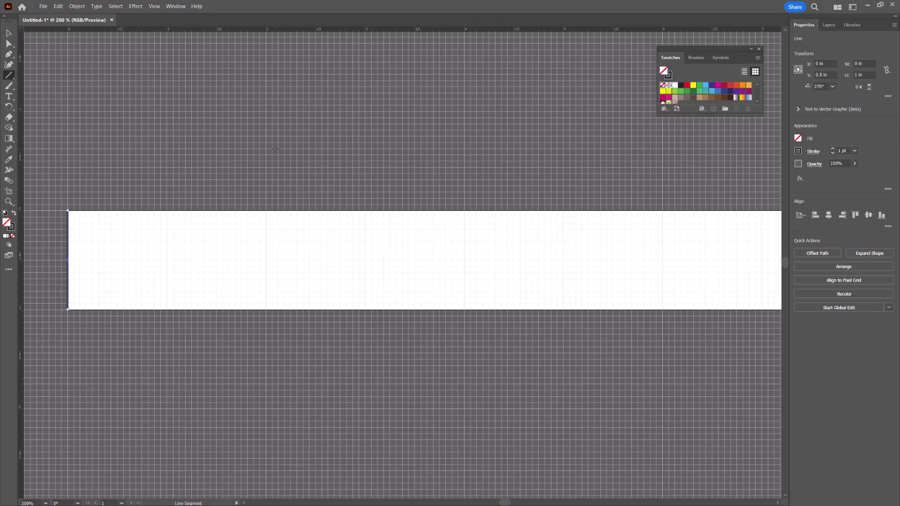
pyautogui.press('Right')
pyautogui.press('Right')
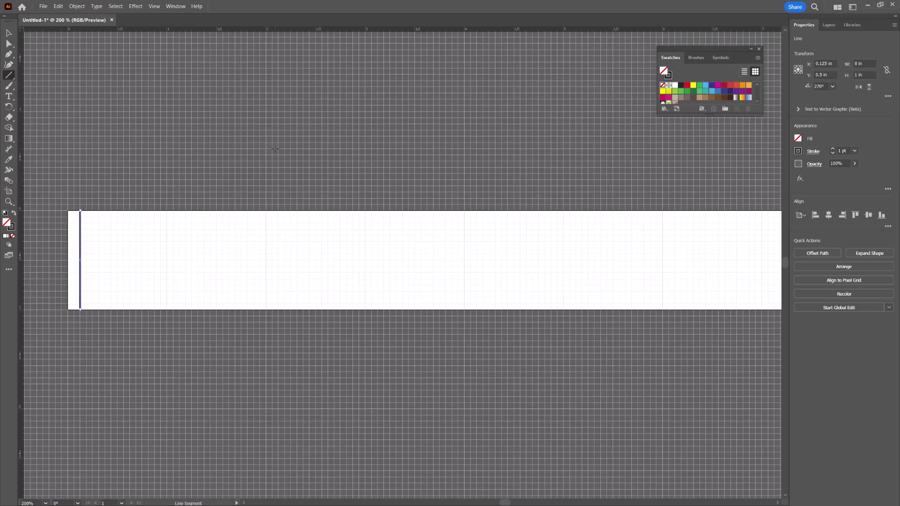
pyautogui.press('Right')
pyautogui.press('Right')
pyautogui.press('Right')
pyautogui.press('Right')
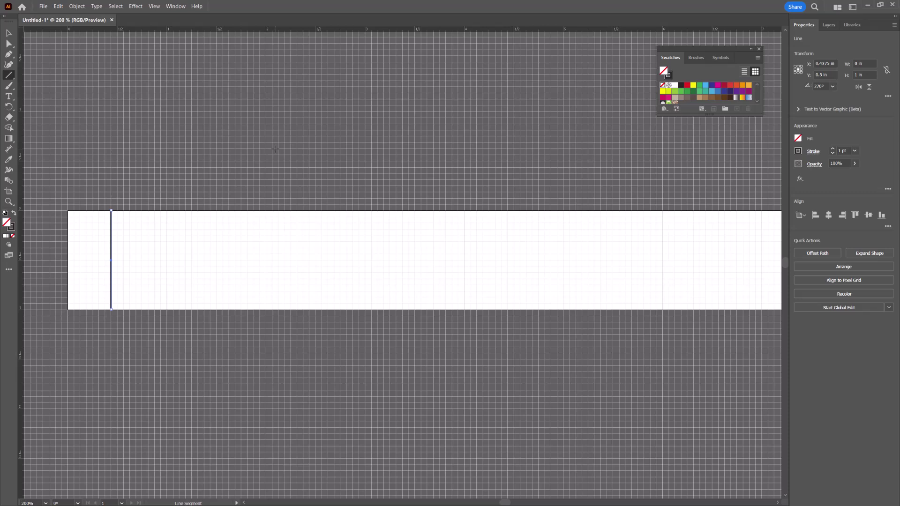
pyautogui.press('Right')
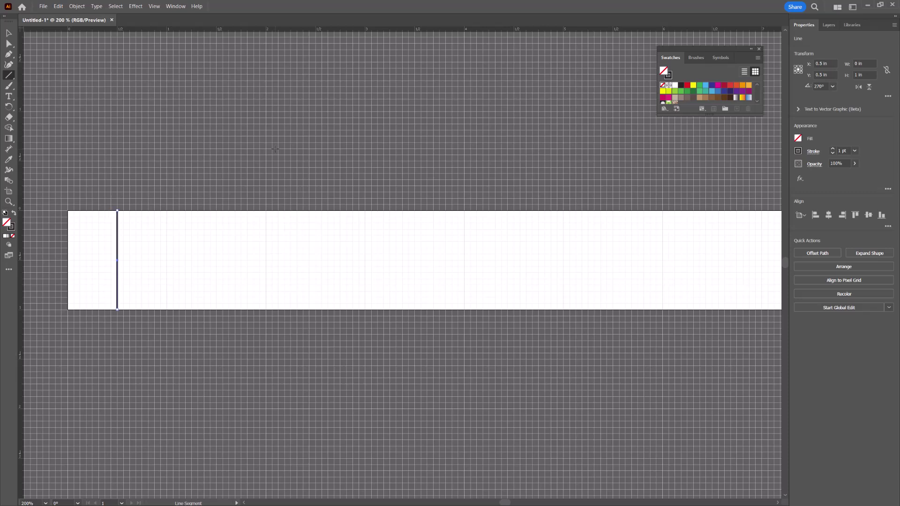
pyautogui.press('Right')
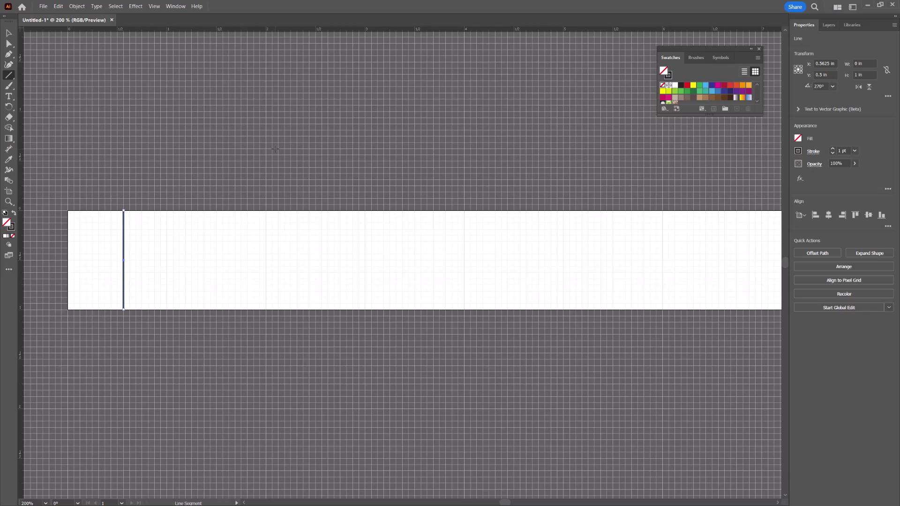
pyautogui.press('Left')
pyautogui.press('Left')
pyautogui.press('Left')
pyautogui.press('Left')
pyautogui.press('Left')
pyautogui.press('Left')
pyautogui.press('Left')
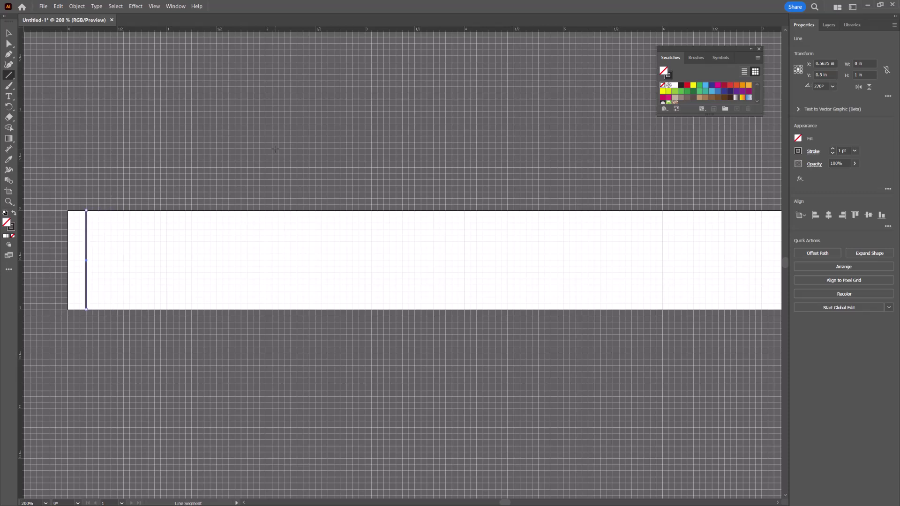
pyautogui.press('Left')
pyautogui.press('Left')
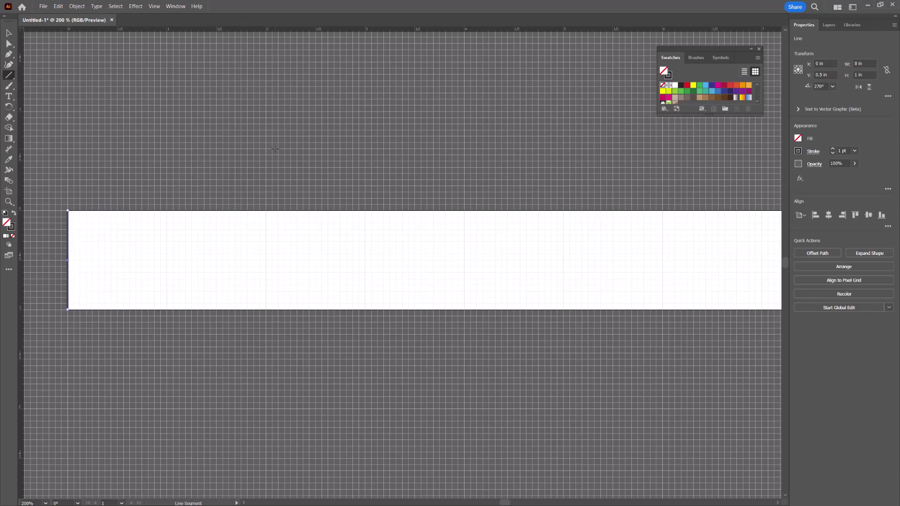
pyautogui.press('Right')
pyautogui.press('Left')
# Step: Make the left-edge line's stroke black with a 3 pt weight
pyautogui.click(798, 151)
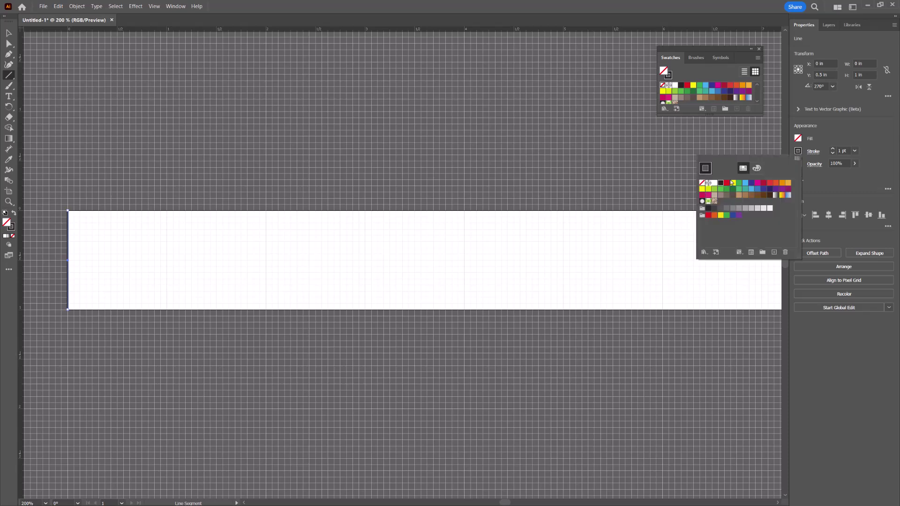
pyautogui.click(720, 185)
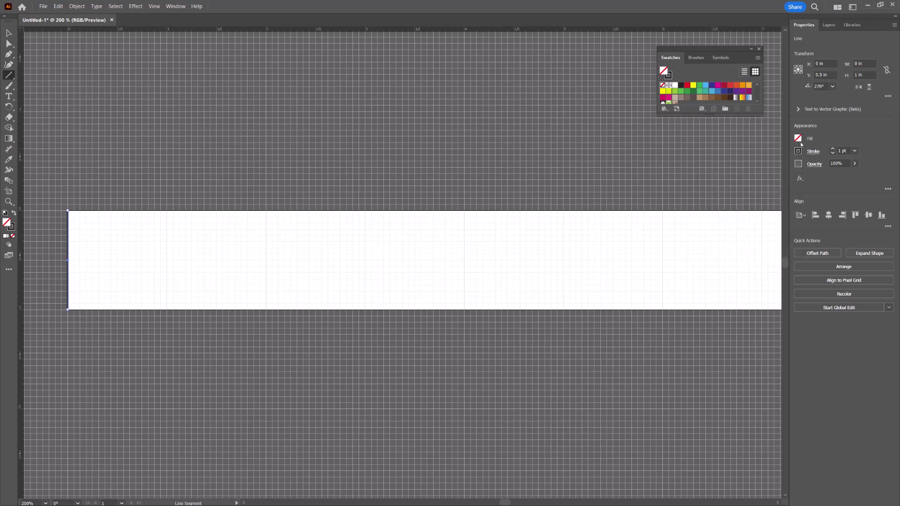
pyautogui.click(855, 151)
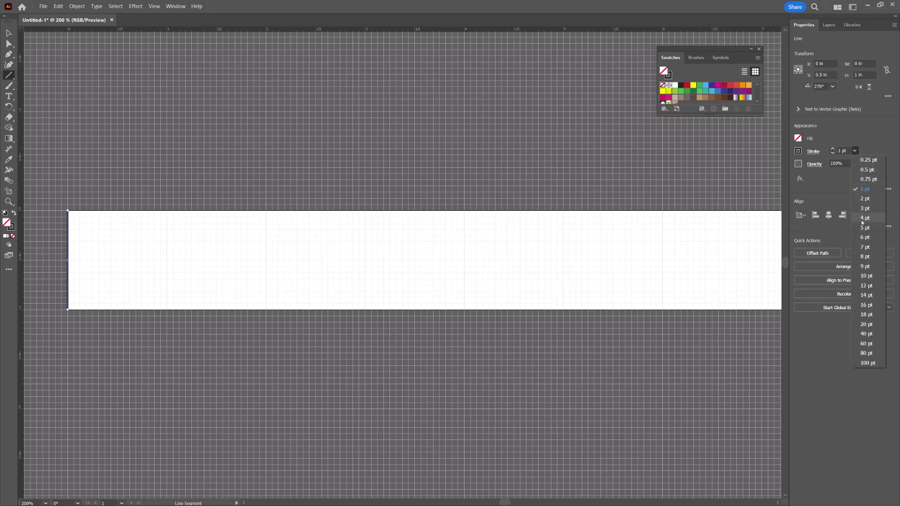
pyautogui.click(859, 138)
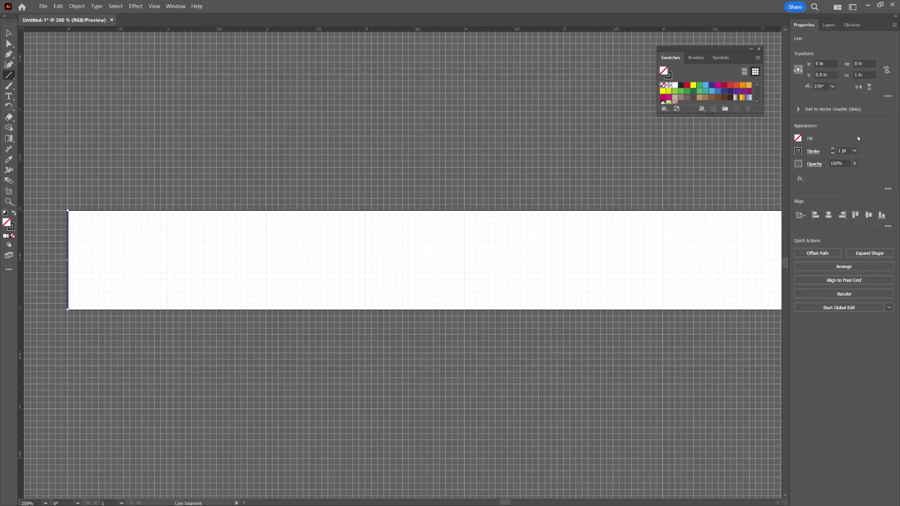
pyautogui.click(856, 150)
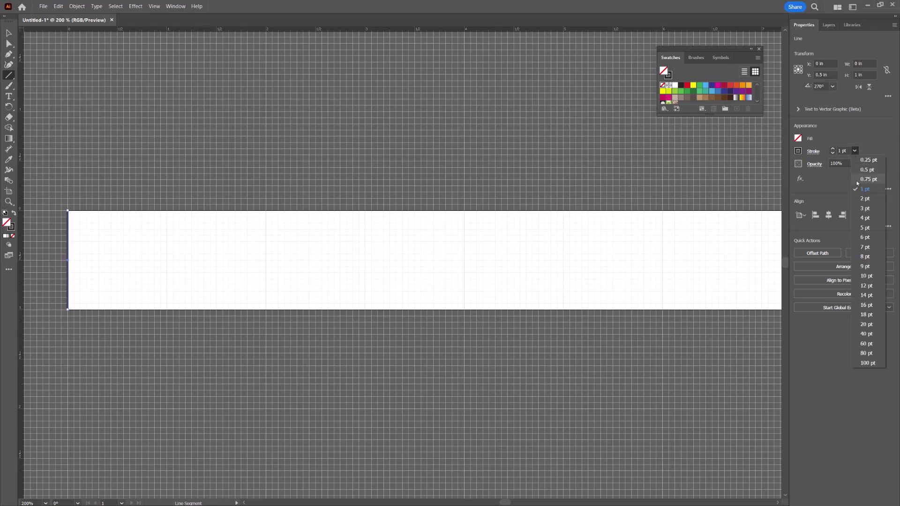
pyautogui.click(864, 209)
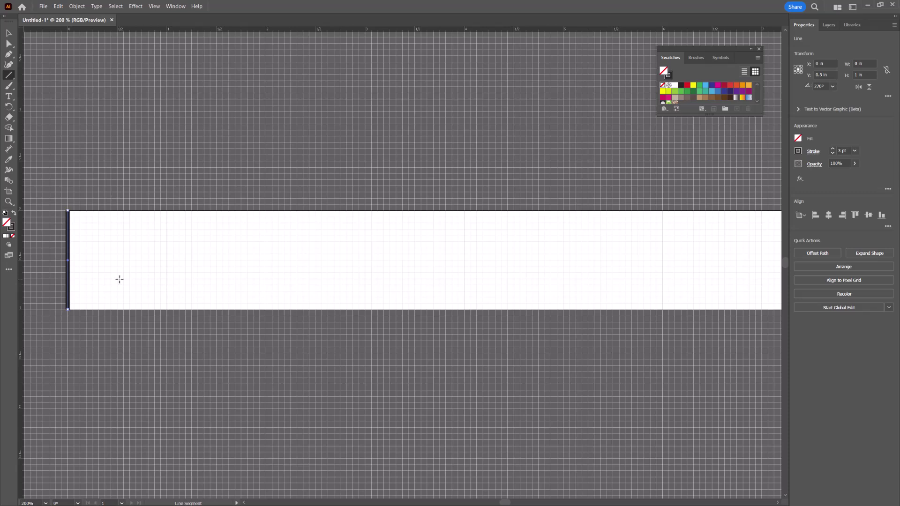
# Step: Paste a copy of the 3 pt line and nudge it to X 1 in, top-aligned
pyautogui.press('ctrl')
pyautogui.press('ctrl')
pyautogui.hotkey('ctrl', 'v')
pyautogui.press('Left')
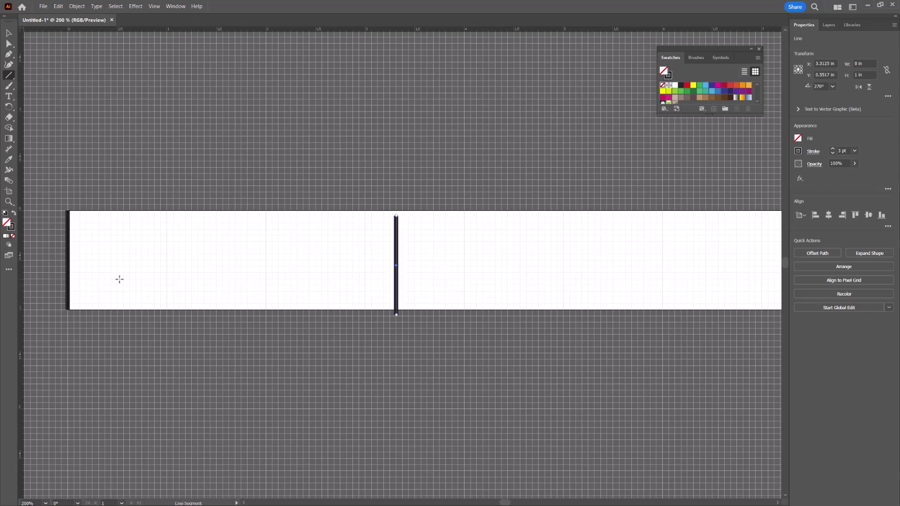
pyautogui.press('Up')
pyautogui.press('Left')
pyautogui.press('Left')
pyautogui.press('Left')
pyautogui.press('Left')
pyautogui.press('Left')
pyautogui.press('Left')
pyautogui.press('Left')
pyautogui.press('Left')
pyautogui.press('Left')
pyautogui.press('Left')
pyautogui.press('Left')
pyautogui.press('Left')
pyautogui.press('Left')
pyautogui.press('Left')
pyautogui.press('Left')
pyautogui.press('Left')
pyautogui.press('Left')
pyautogui.press('Left')
pyautogui.press('Left')
pyautogui.press('Left')
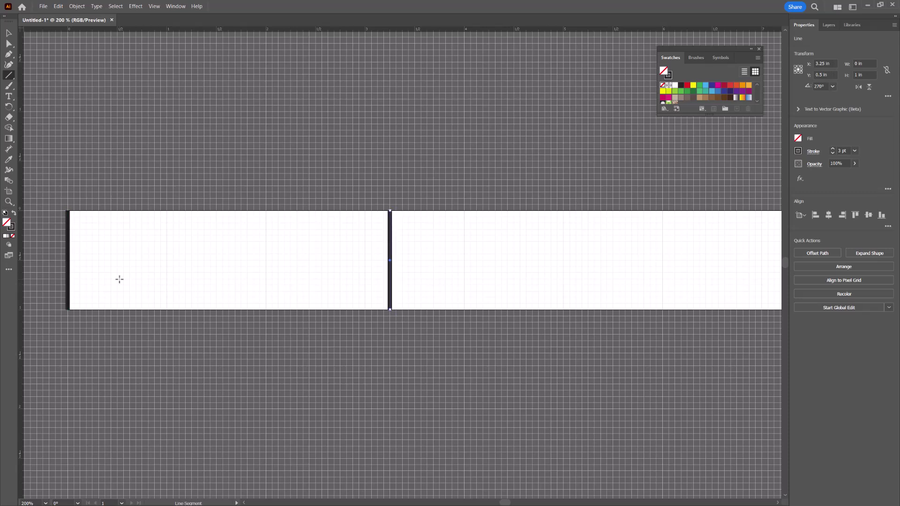
pyautogui.press('Left')
pyautogui.press('Left')
pyautogui.press('Left')
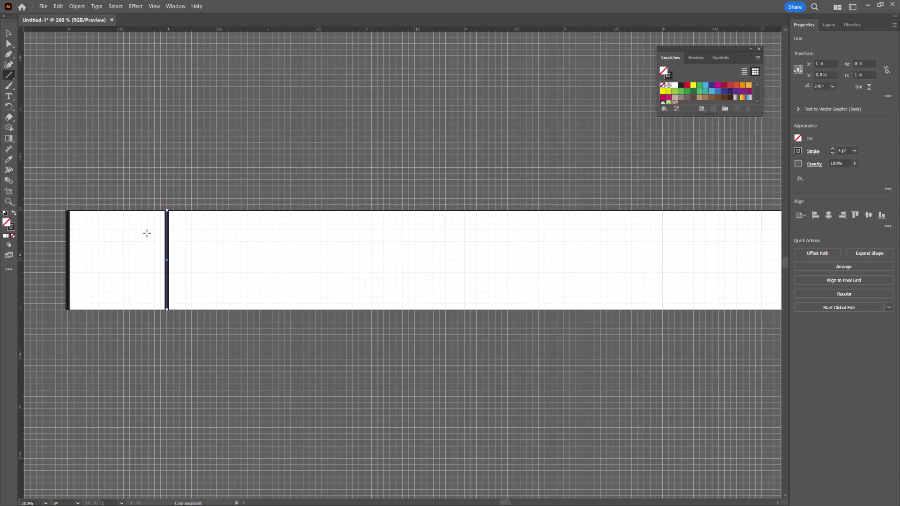
# Step: Select both inch tick lines together with the Selection tool
pyautogui.click(9, 33)
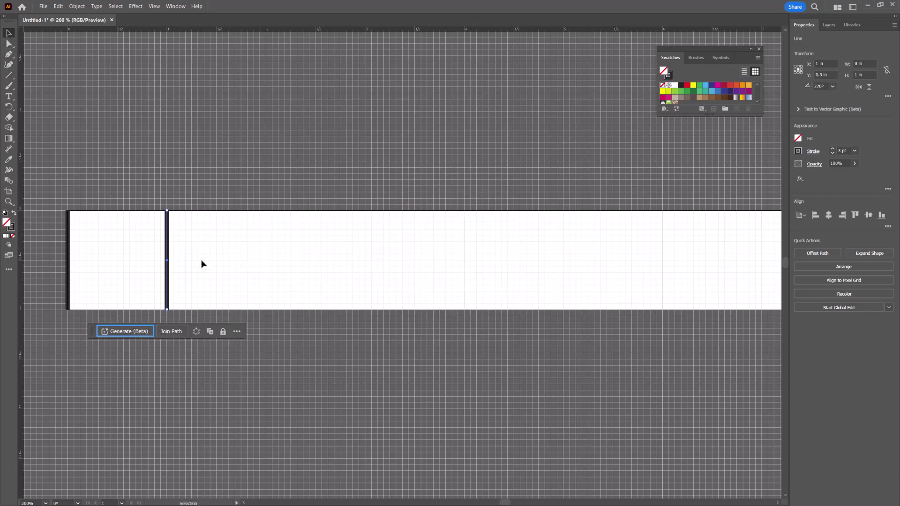
pyautogui.keyDown('shift'); pyautogui.click(69, 270); pyautogui.keyUp('shift')
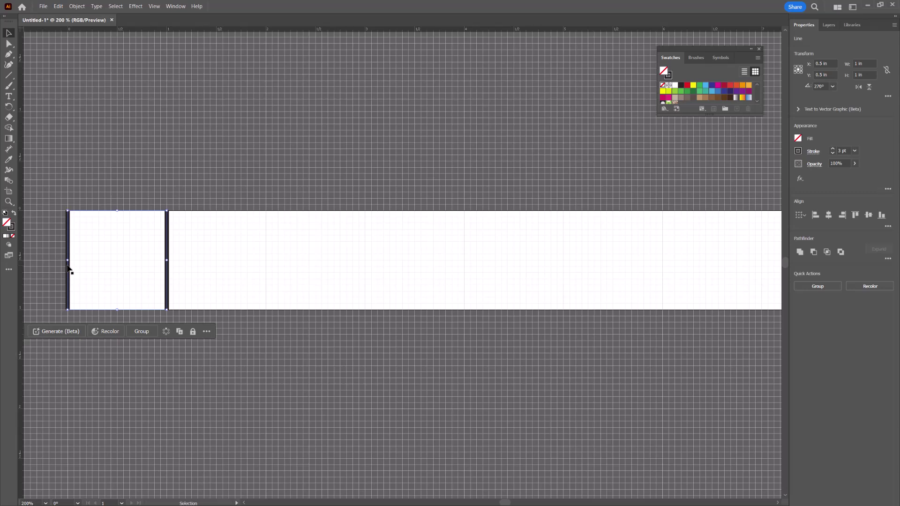
pyautogui.click(190, 169)
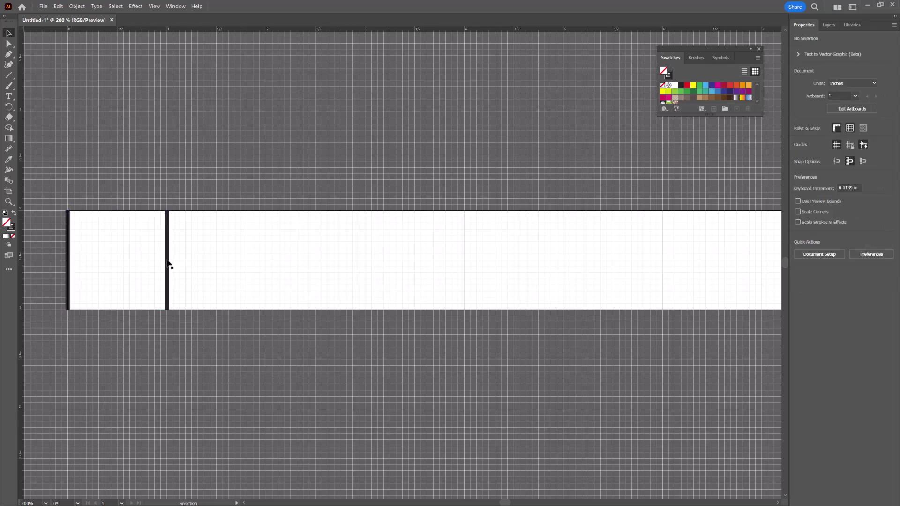
pyautogui.moveTo(50, 192); pyautogui.dragTo(195, 325)
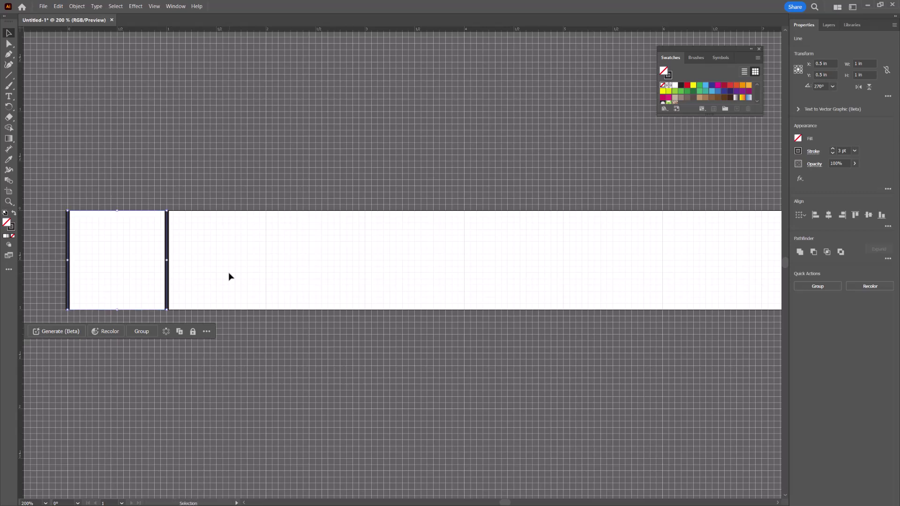
# Step: Paste a copy of the tick pair and nudge it to X 2.5 in, marking 2 and 3 inches
pyautogui.hotkey('ctrl', 'v')
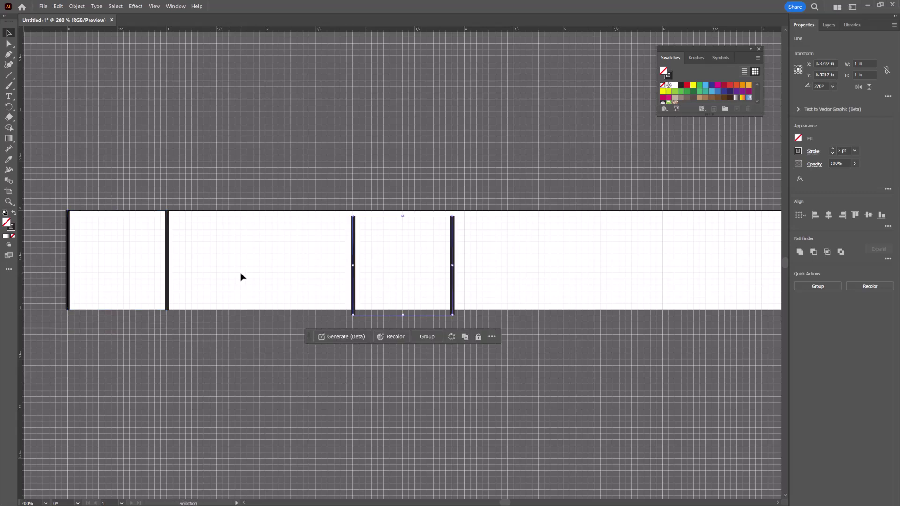
pyautogui.press('Up')
pyautogui.press('Up')
pyautogui.press('Up')
pyautogui.press('Up')
pyautogui.press('Left')
pyautogui.press('Left')
pyautogui.press('Left')
pyautogui.press('Left')
pyautogui.press('Left')
pyautogui.press('Left')
pyautogui.press('Left')
pyautogui.press('Left')
pyautogui.press('Left')
pyautogui.press('Left')
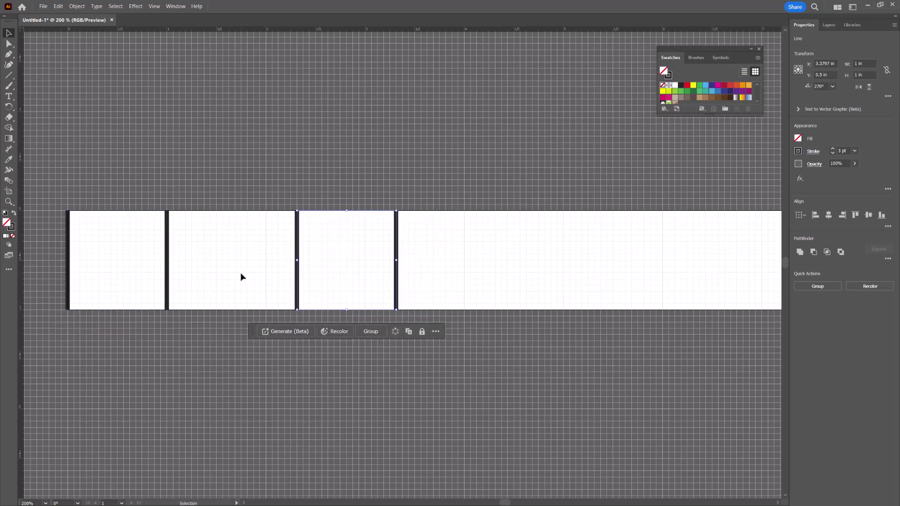
pyautogui.press('Left')
pyautogui.press('Left')
pyautogui.press('Left')
pyautogui.press('Left')
pyautogui.press('Left')
pyautogui.press('Left')
pyautogui.press('Left')
pyautogui.press('Left')
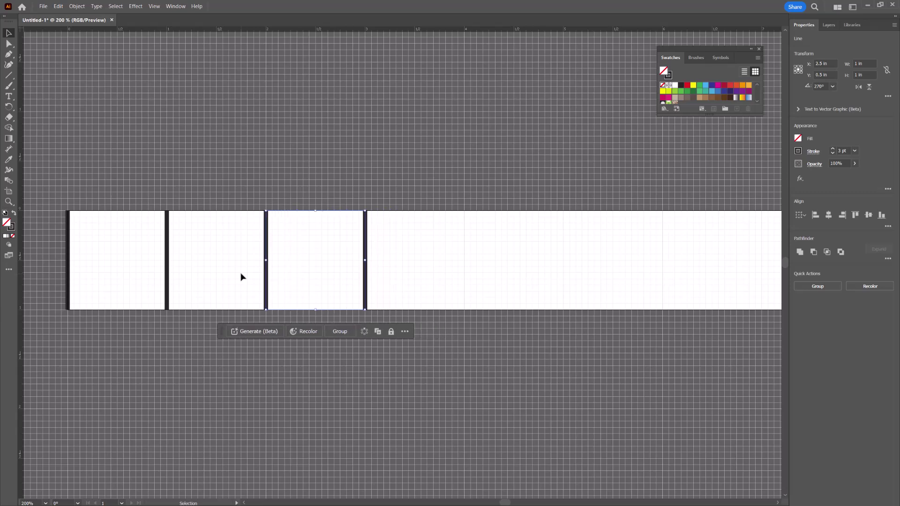
pyautogui.click(403, 287)
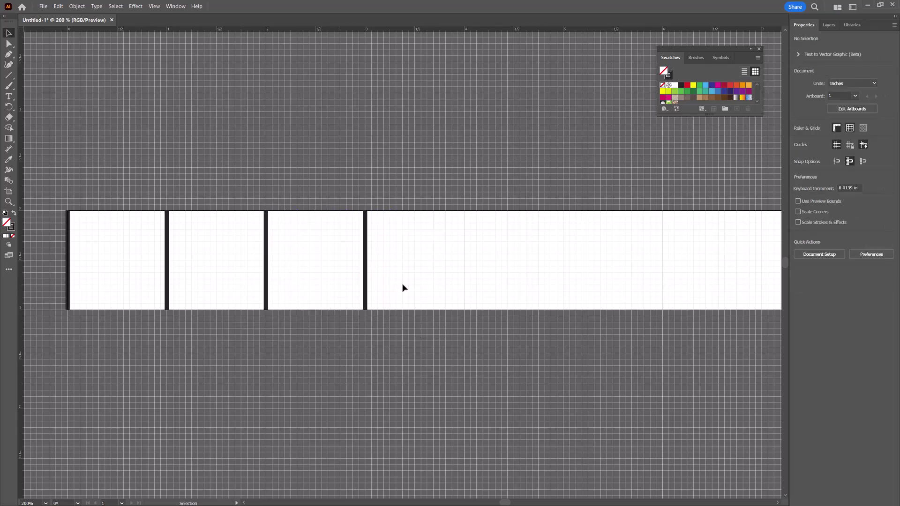
# Step: Place a text label reading '1/4' in the first inch space and select its text
pyautogui.click(8, 97)
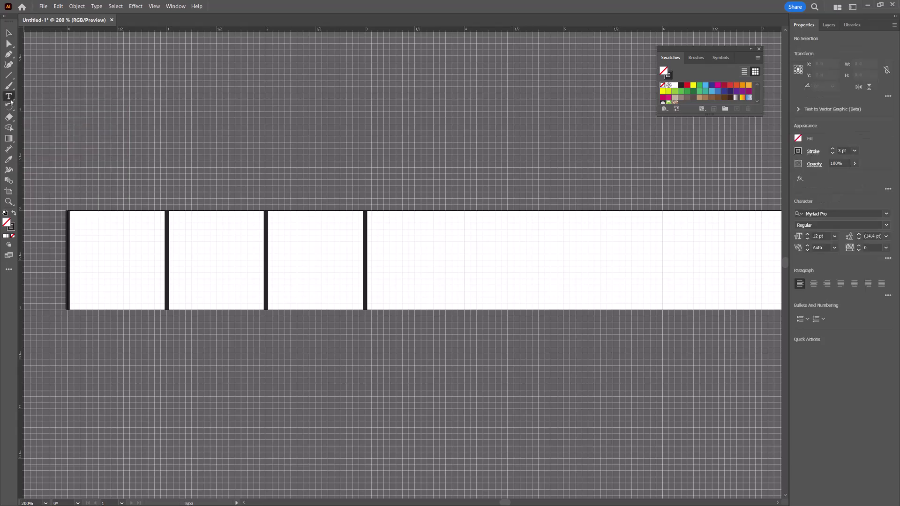
pyautogui.click(99, 264)
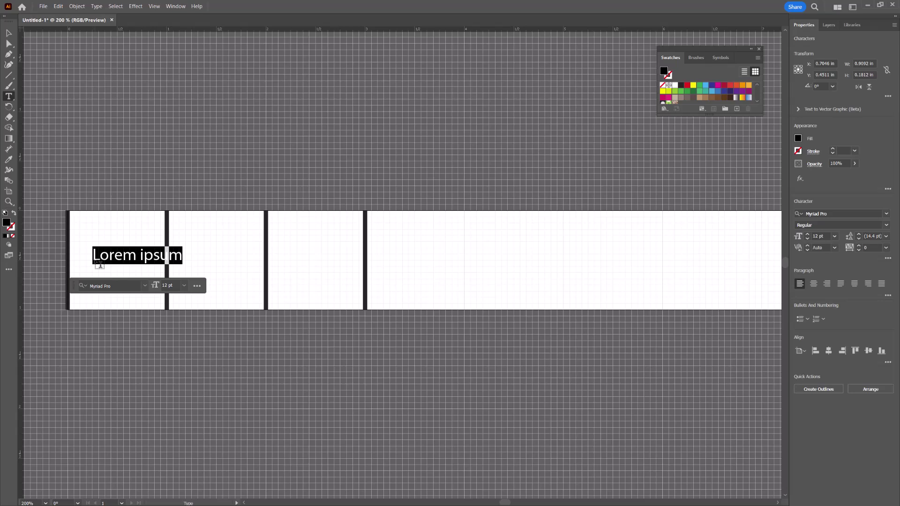
pyautogui.write('1/4')
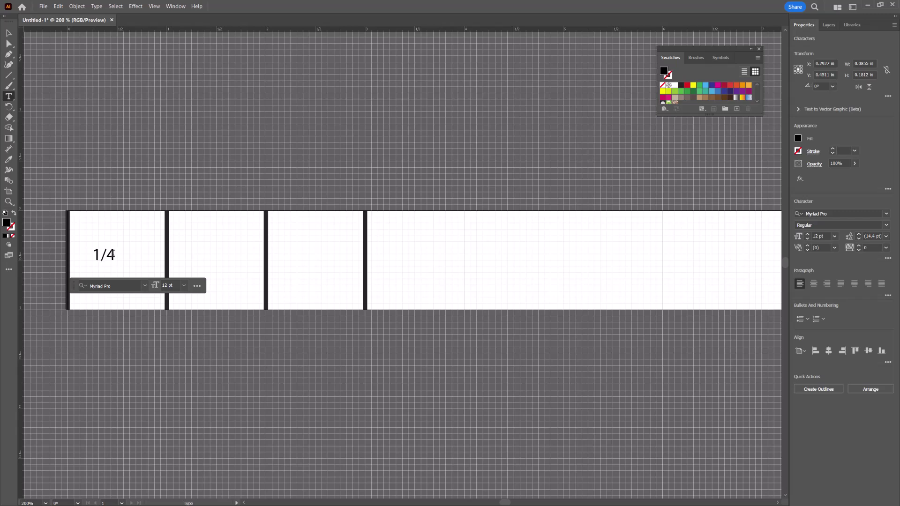
pyautogui.moveTo(116, 255); pyautogui.dragTo(96, 254)
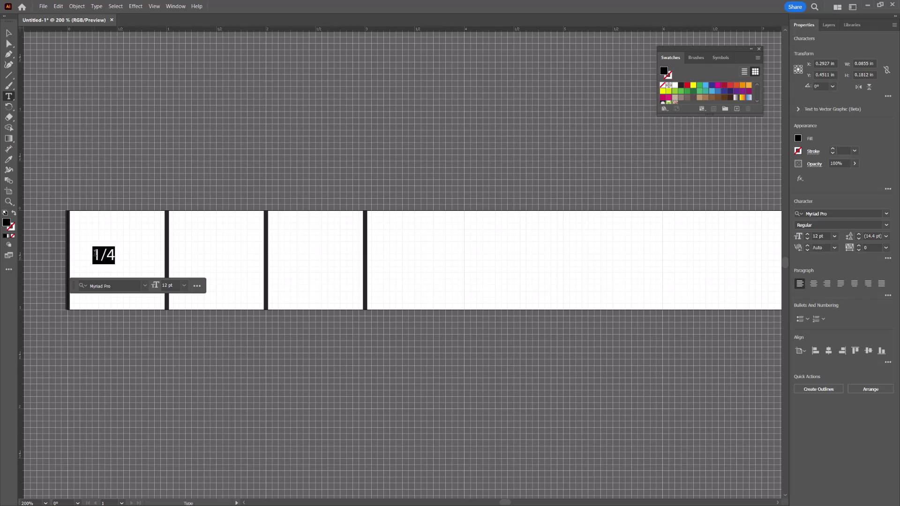
# Step: Shrink the '1/4' label from 12 pt to 9 pt, keeping Myriad Pro, and show the stroke swatches
pyautogui.click(184, 285)
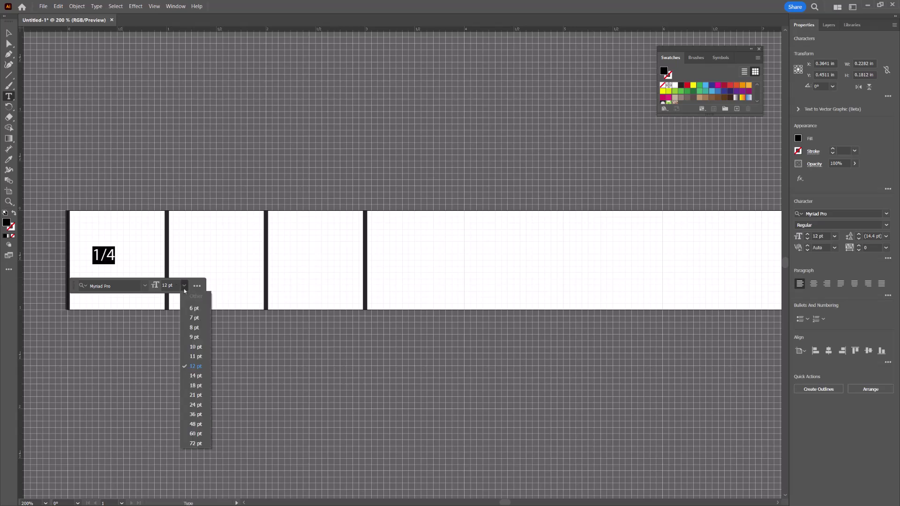
pyautogui.click(193, 337)
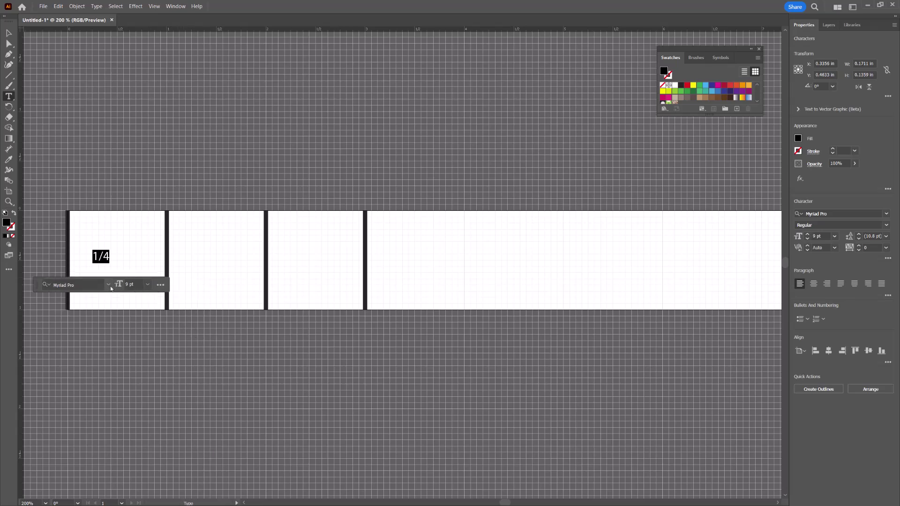
pyautogui.click(108, 284)
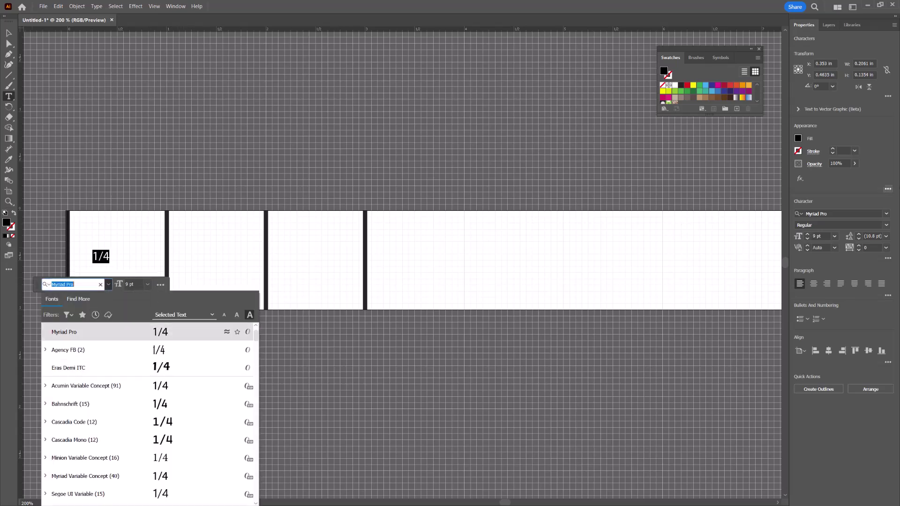
pyautogui.click(849, 194)
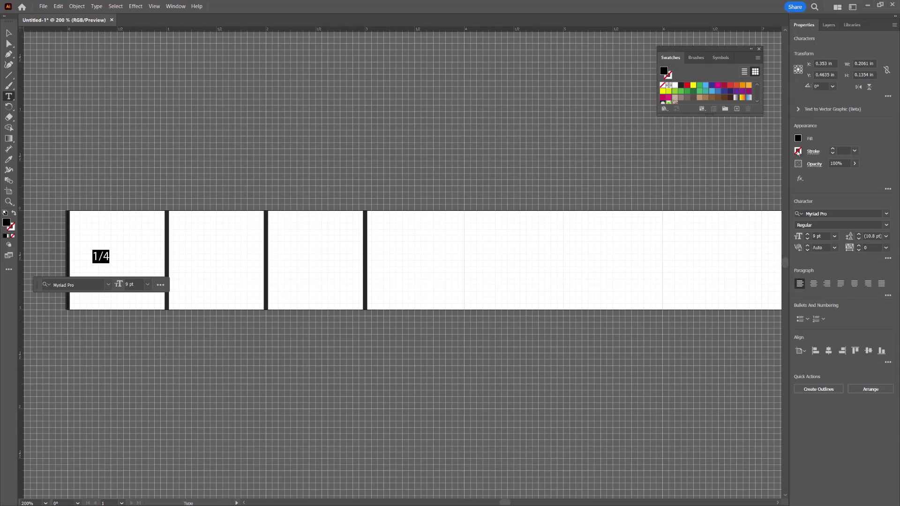
pyautogui.click(798, 151)
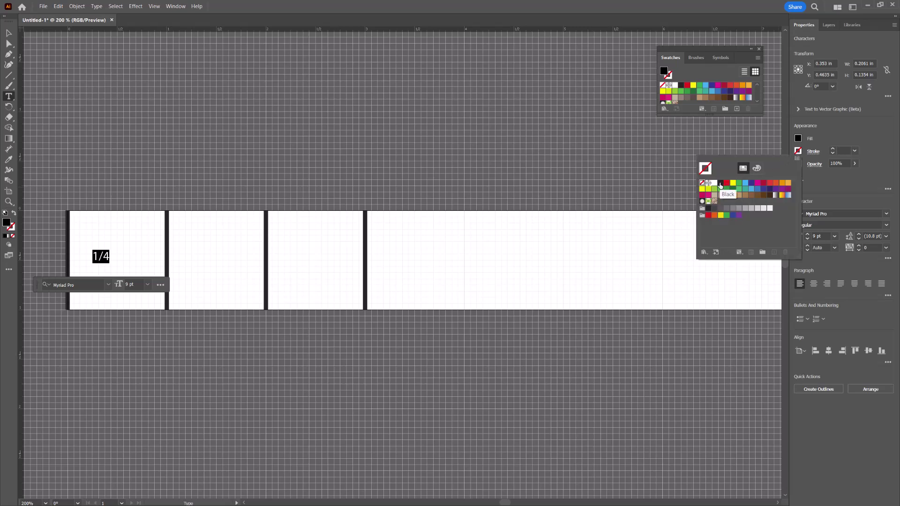
# Step: Give the '1/4' label a black stroke and nudge it slightly lower to Y 0.5258 in
pyautogui.click(720, 184)
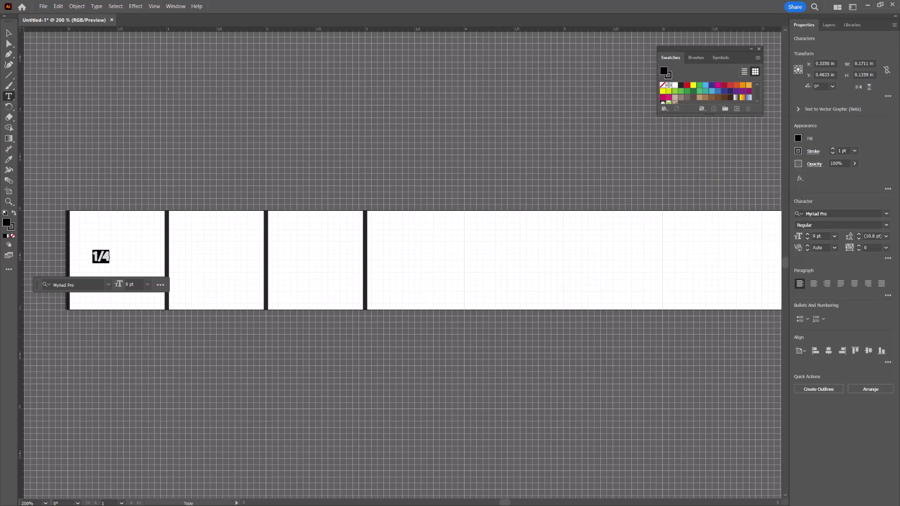
pyautogui.press('Escape')
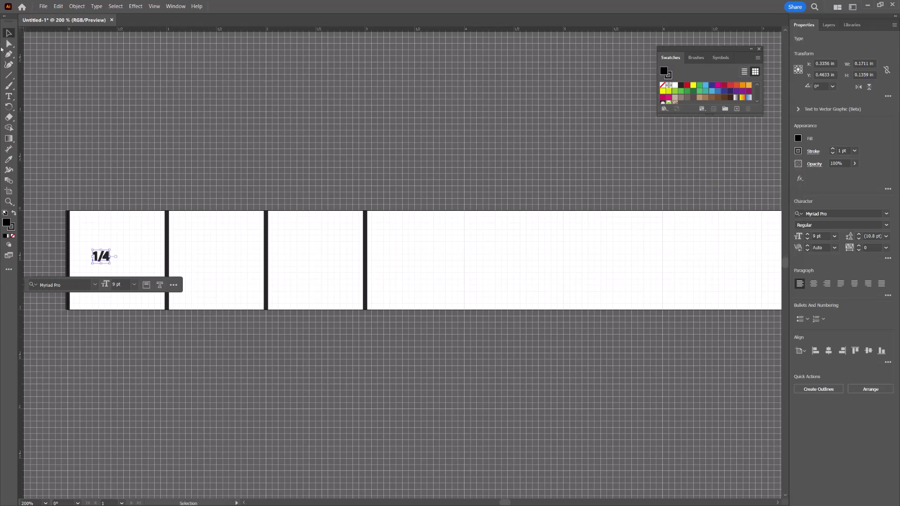
pyautogui.click(180, 387)
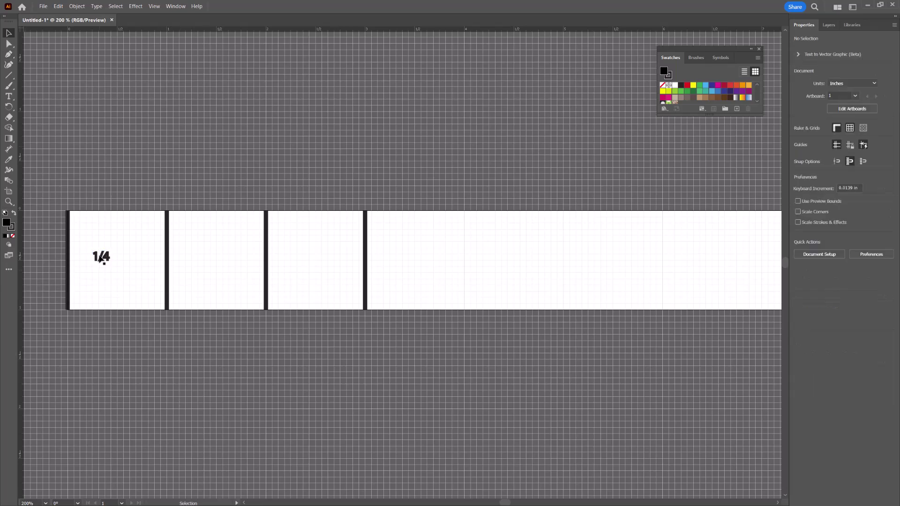
pyautogui.click(100, 258)
pyautogui.press('Down')
pyautogui.press('Down')
pyautogui.press('Down')
pyautogui.press('Down')
pyautogui.press('Down')
pyautogui.press('Down')
pyautogui.press('Down')
pyautogui.press('Down')
pyautogui.press('Down')
pyautogui.press('Down')
pyautogui.press('Down')
pyautogui.press('Down')
pyautogui.press('Down')
pyautogui.press('Down')
pyautogui.press('Down')
pyautogui.press('Down')
pyautogui.press('Down')
pyautogui.press('Down')
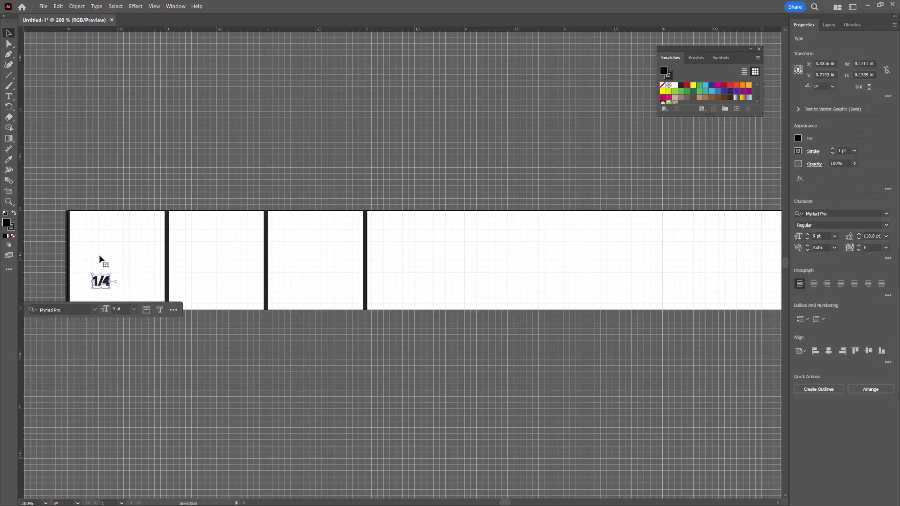
pyautogui.press('Up')
pyautogui.press('Up')
pyautogui.press('Up')
pyautogui.press('Up')
pyautogui.press('Up')
pyautogui.press('Up')
pyautogui.press('Up')
pyautogui.press('Up')
pyautogui.press('Up')
pyautogui.press('Up')
pyautogui.press('Up')
pyautogui.press('Up')
pyautogui.press('Up')
pyautogui.press('Up')
pyautogui.press('Up')
pyautogui.press('Up')
pyautogui.press('Up')
pyautogui.press('Up')
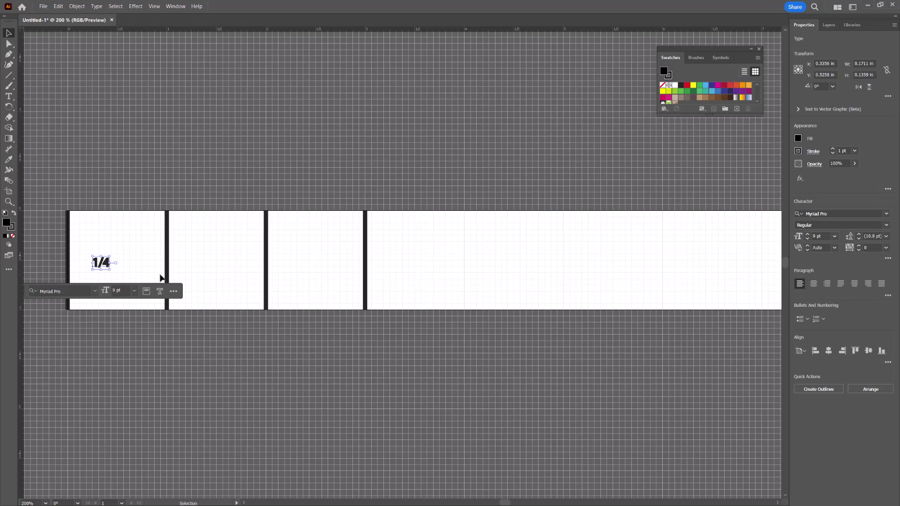
pyautogui.click(185, 247)
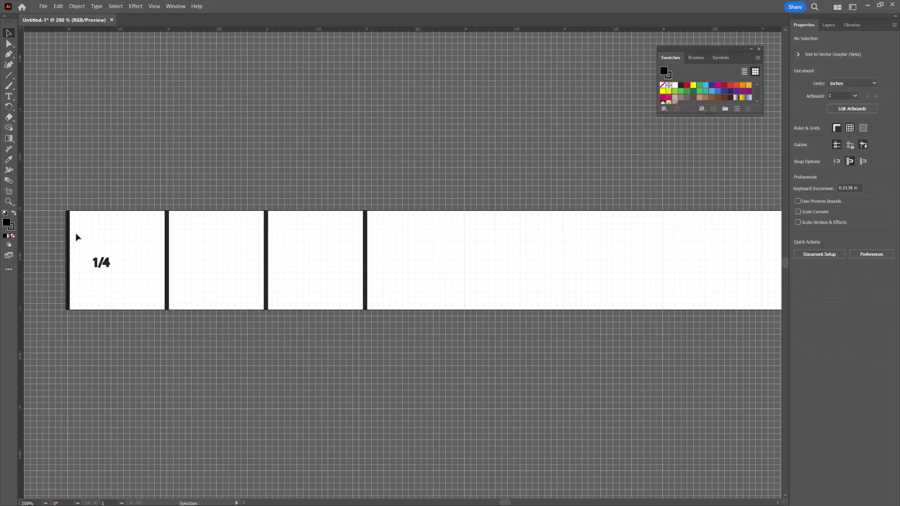